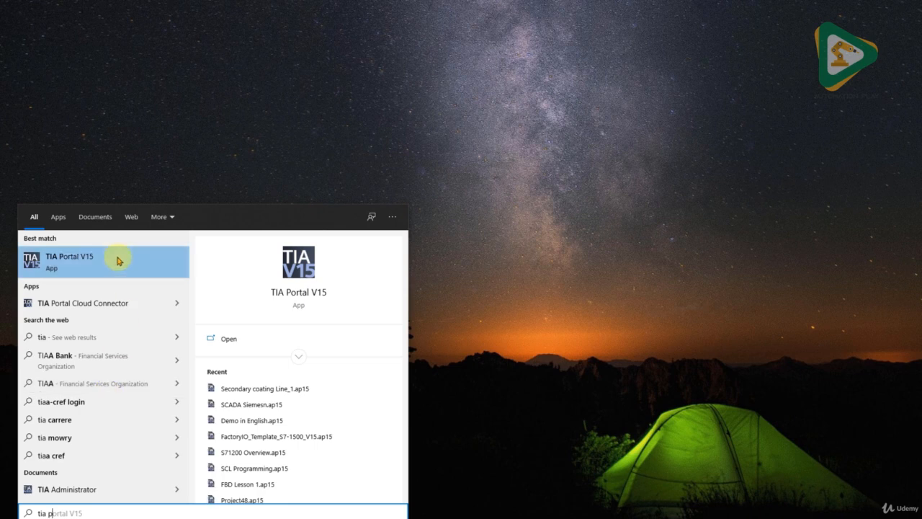
Launch TIA Portal V15 and create a new project named Siemens S7 Comm Online
type("p")
right_click(119, 261)
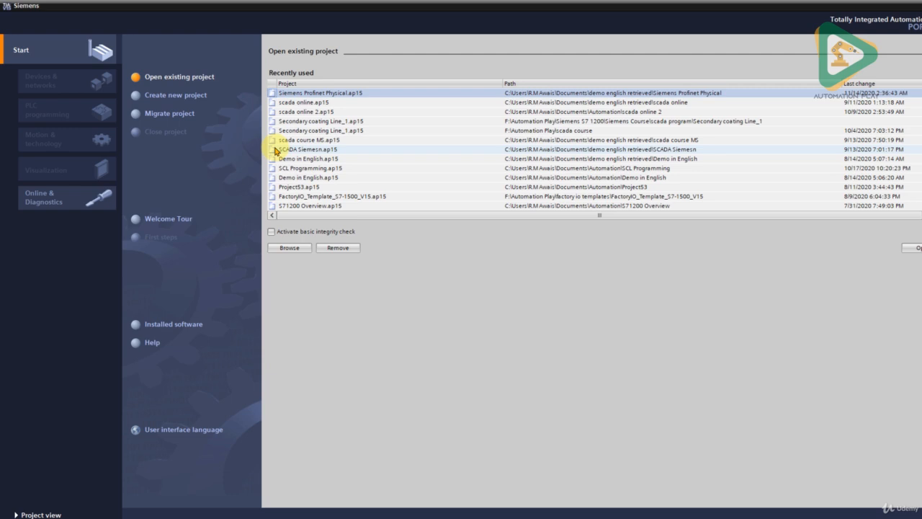
left_click(187, 100)
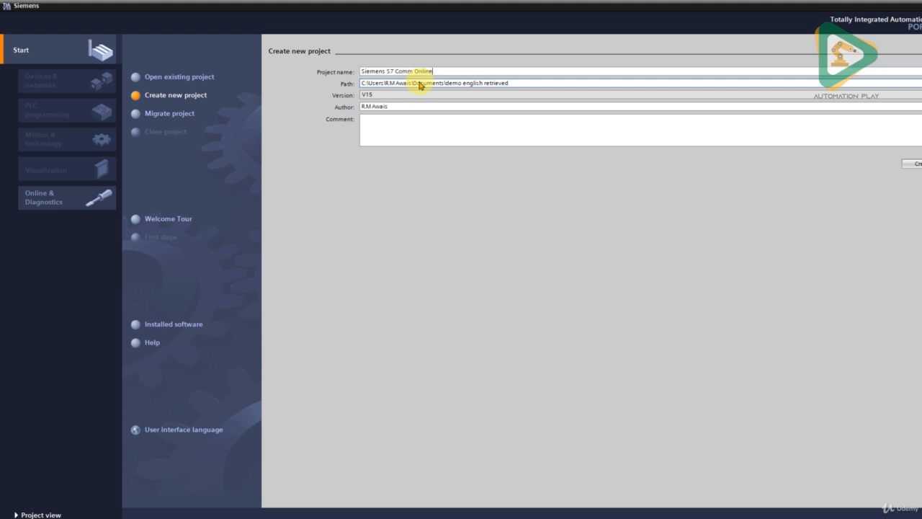
left_click(913, 165)
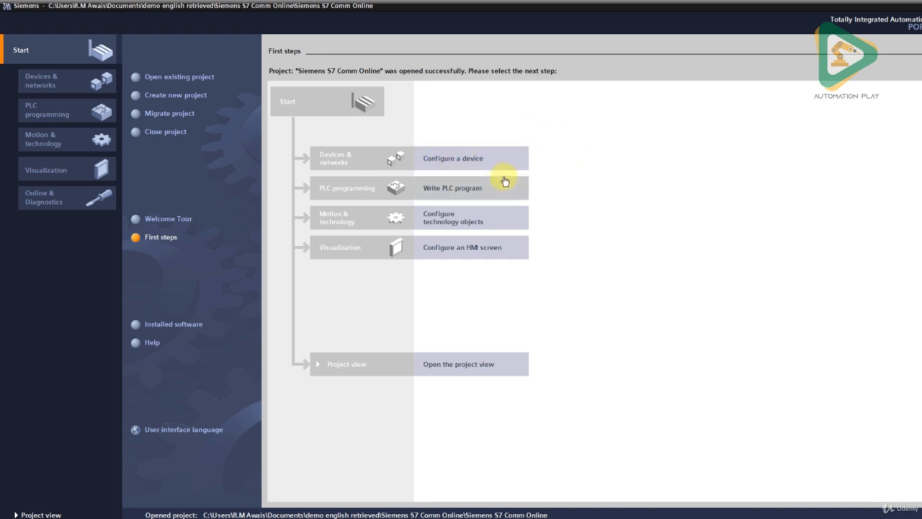
Open the project's Devices & networks editor in the project view, with the hardware catalog shown and the graphical network area widened
left_click(475, 374)
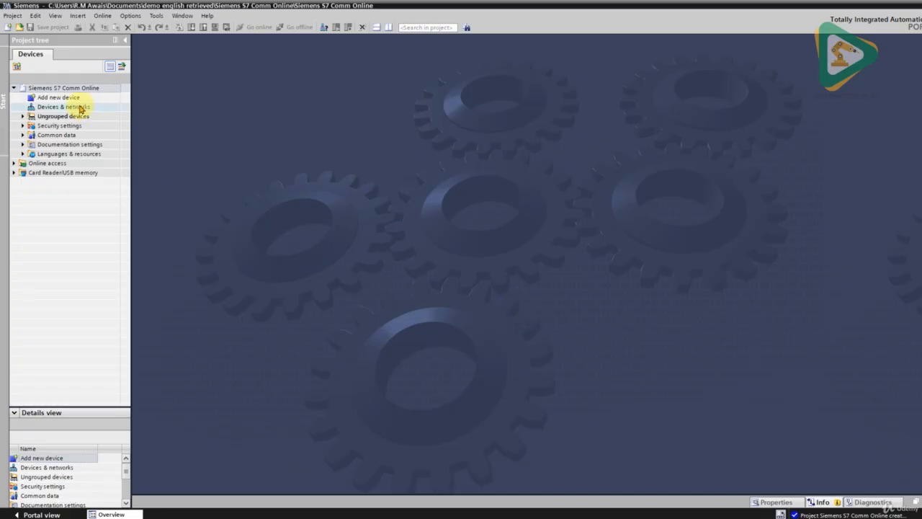
left_click(63, 106)
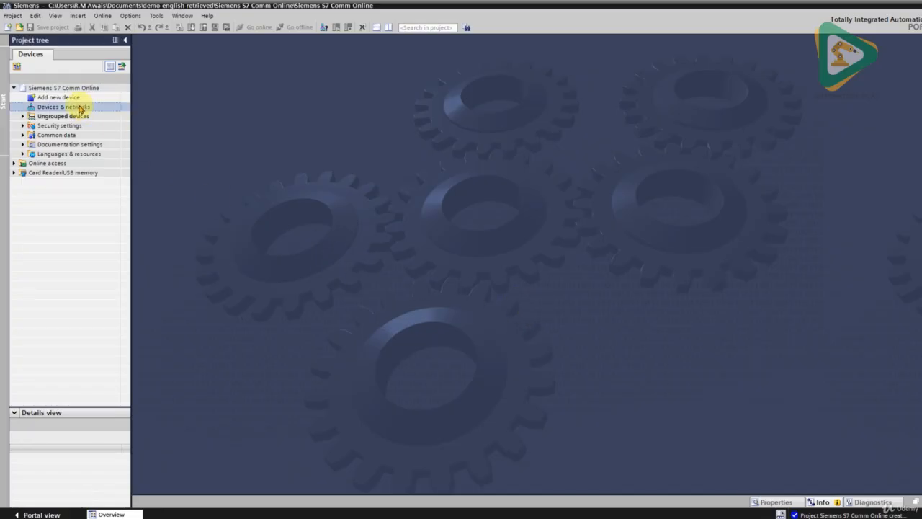
double_click(79, 109)
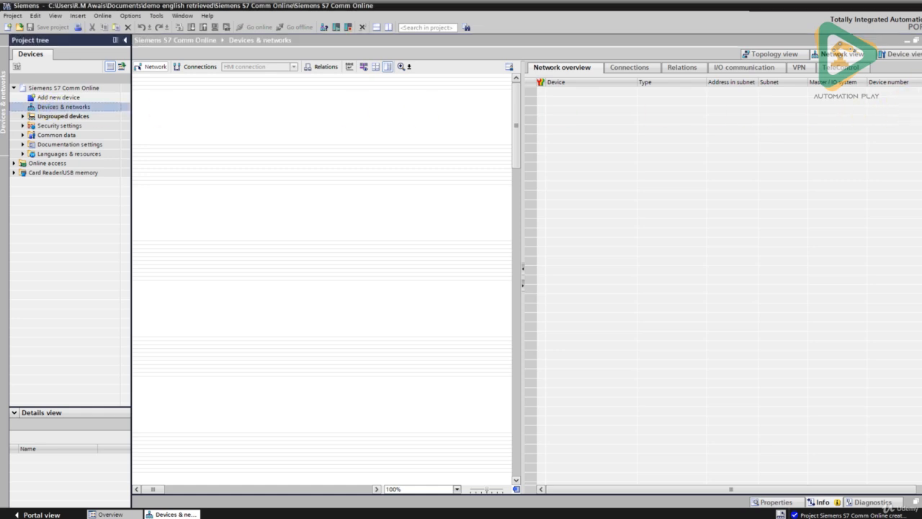
left_click(918, 76)
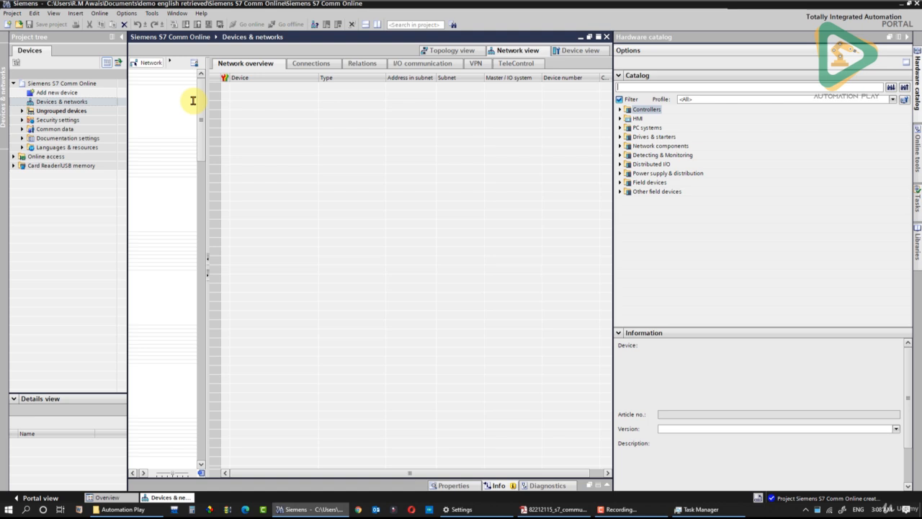
left_click_drag(208, 87, 549, 93)
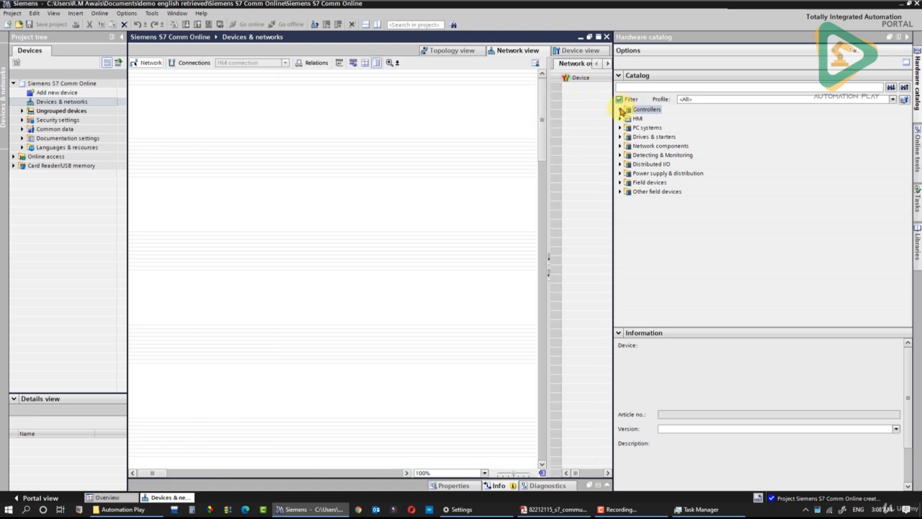
Add a SIMATIC S7-1200 CPU 1211C DC/DC/DC, article 6ES7 211-1AE31-0XB0, to the network view
left_click(621, 109)
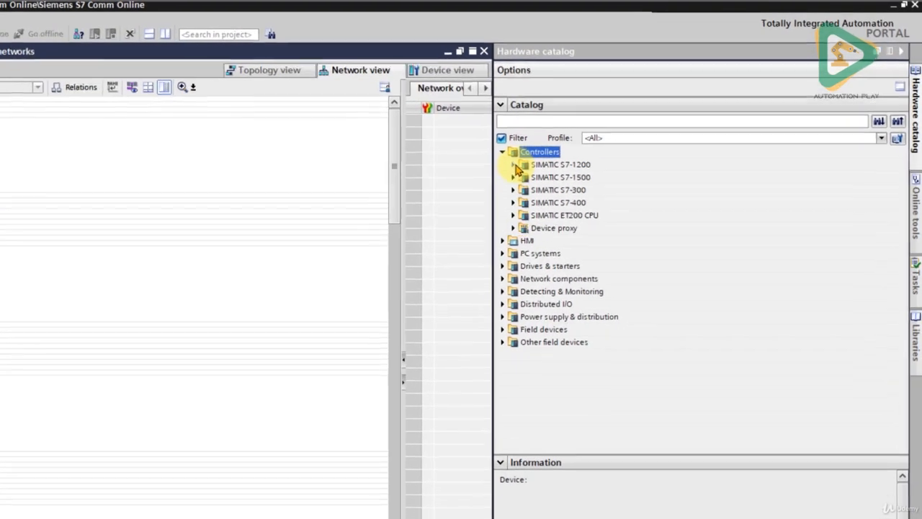
left_click(513, 164)
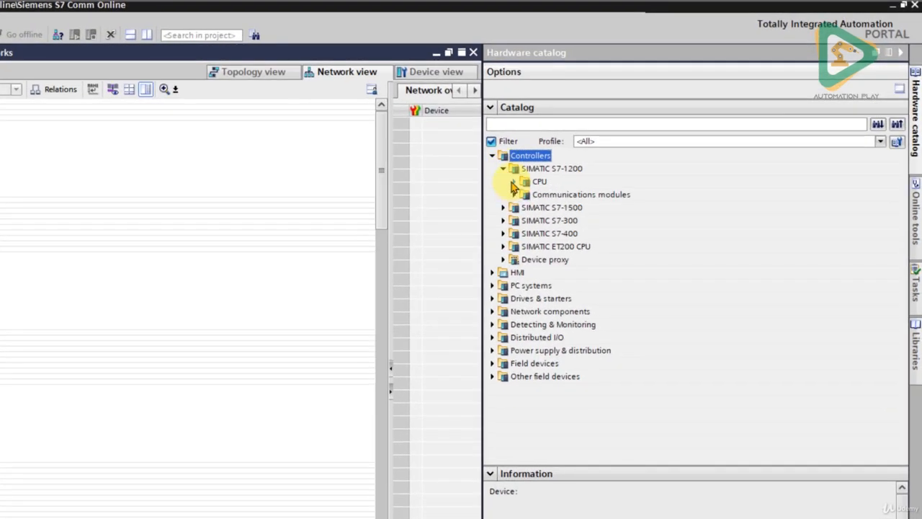
left_click(524, 176)
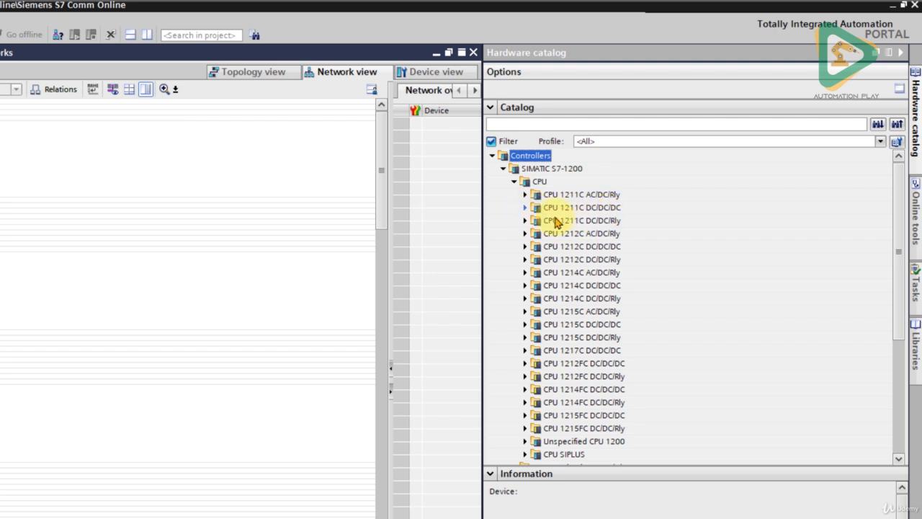
left_click(526, 207)
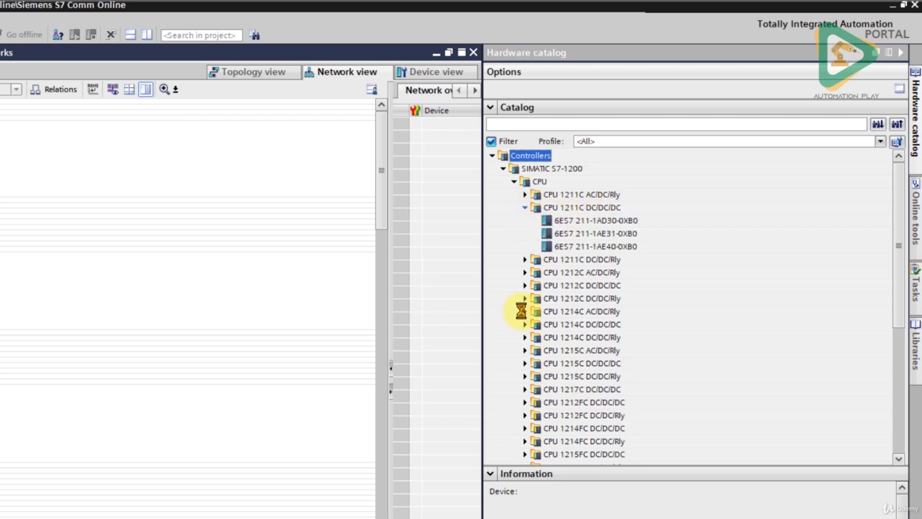
left_click(570, 231)
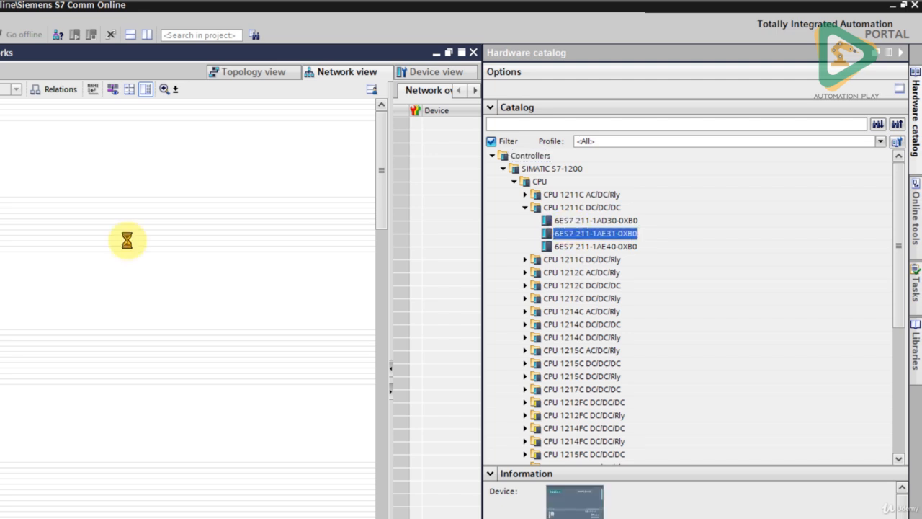
left_click(525, 208)
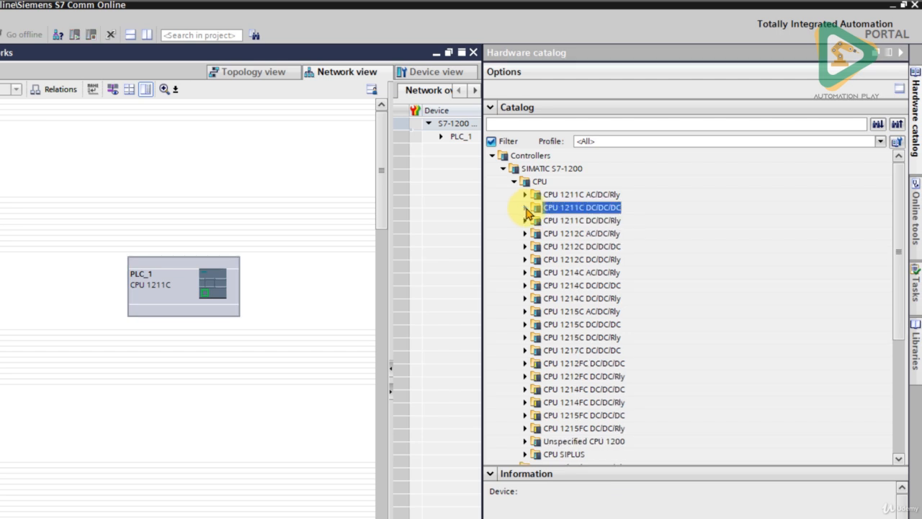
Add a SIMATIC S7-1200 CPU 1214C DC/DC/Rly, article 6ES7 214-1HG31-0XB0, to the left of the CPU 1211C in the network view
left_click(514, 181)
left_click(514, 181)
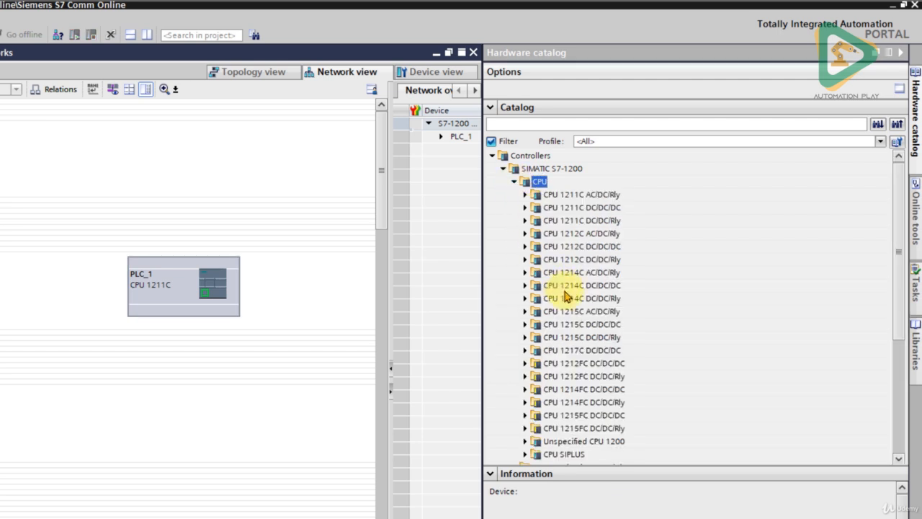
left_click(525, 298)
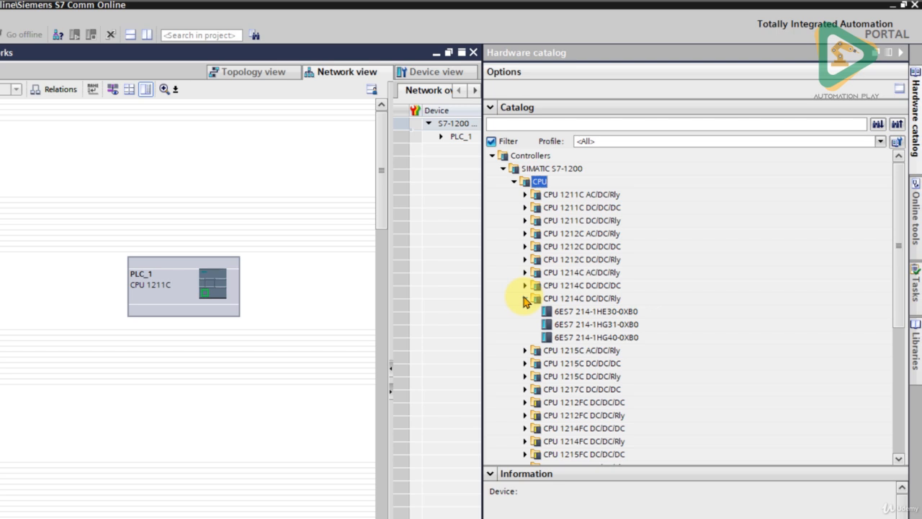
left_click(569, 325)
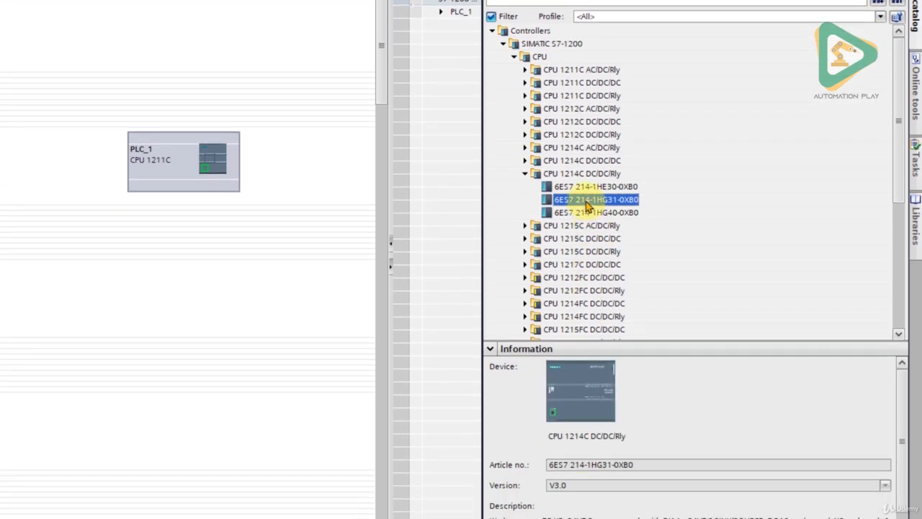
left_click_drag(597, 200, 68, 186)
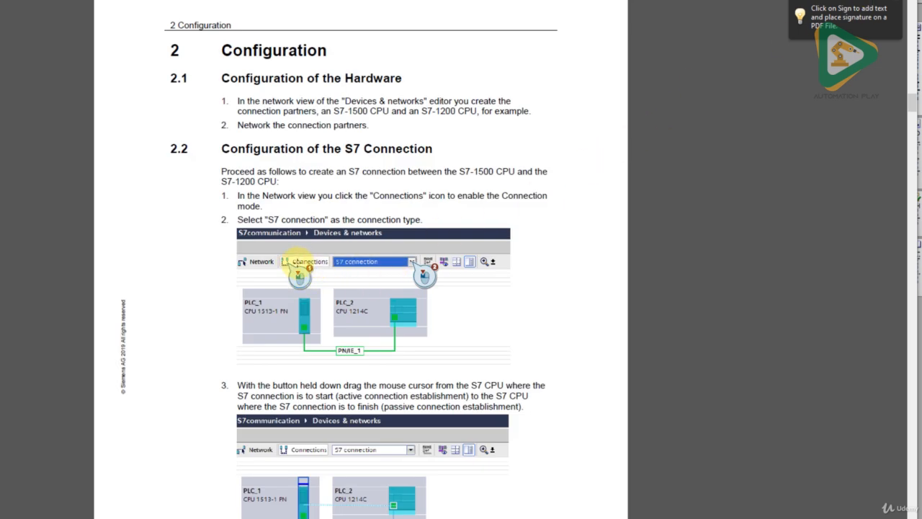
Following the PDF guide's connection section, create an S7 connection from the CPU 1214C to the CPU 1211C in the network view
scroll(386, 266, "down", 2)
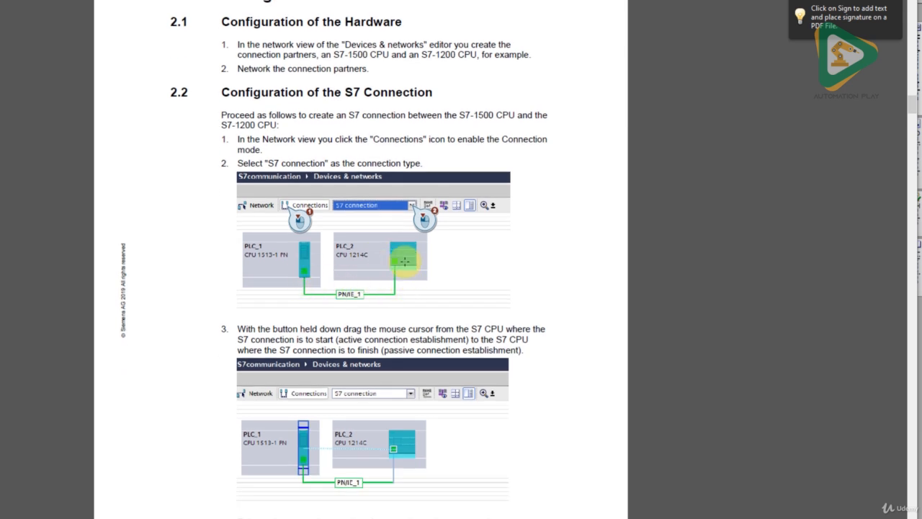
scroll(411, 290, "down", 3)
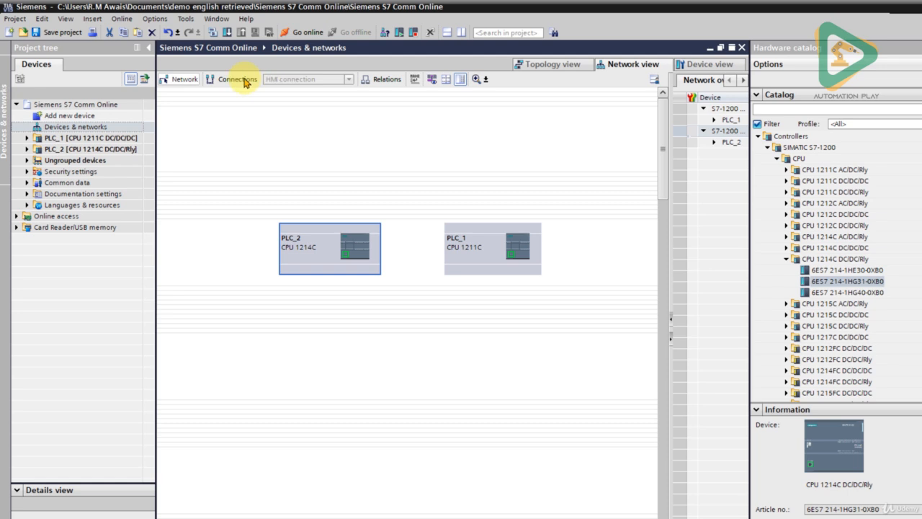
left_click(234, 81)
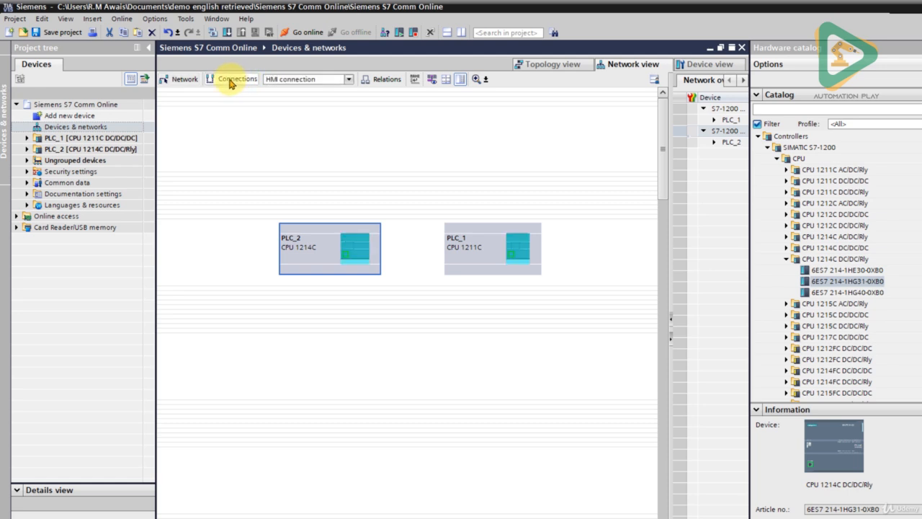
left_click(349, 81)
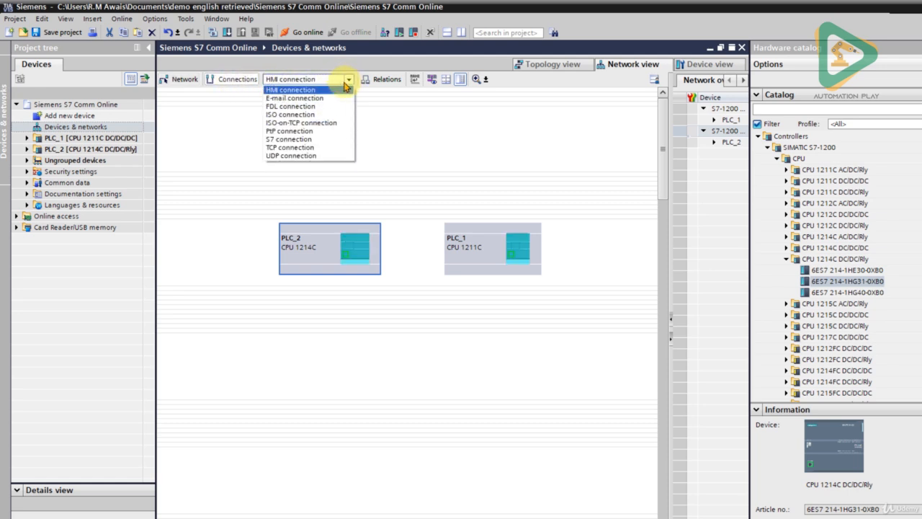
left_click(298, 138)
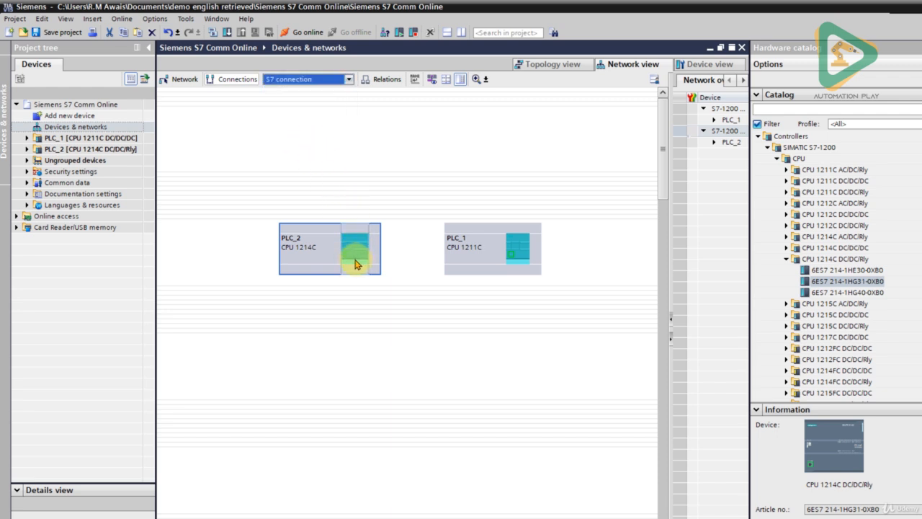
left_click_drag(345, 257, 514, 258)
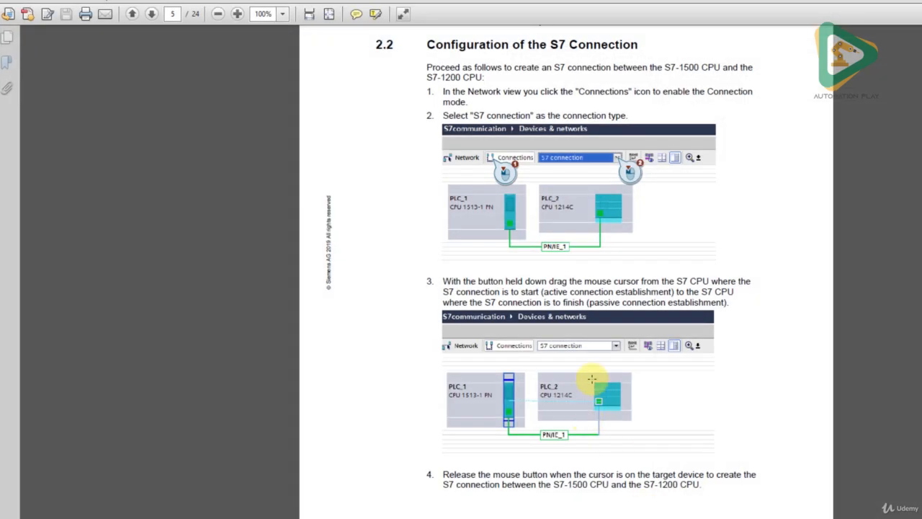
Read the PDF guide's result of the S7 connection setup and its section 2.3 on the connection's properties
scroll(593, 377, "down", 3)
scroll(596, 373, "down", 13)
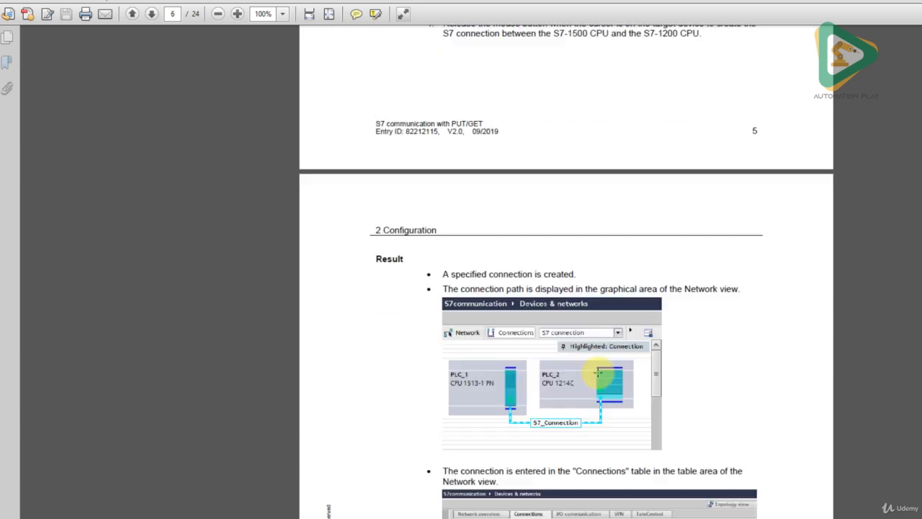
scroll(597, 372, "down", 1)
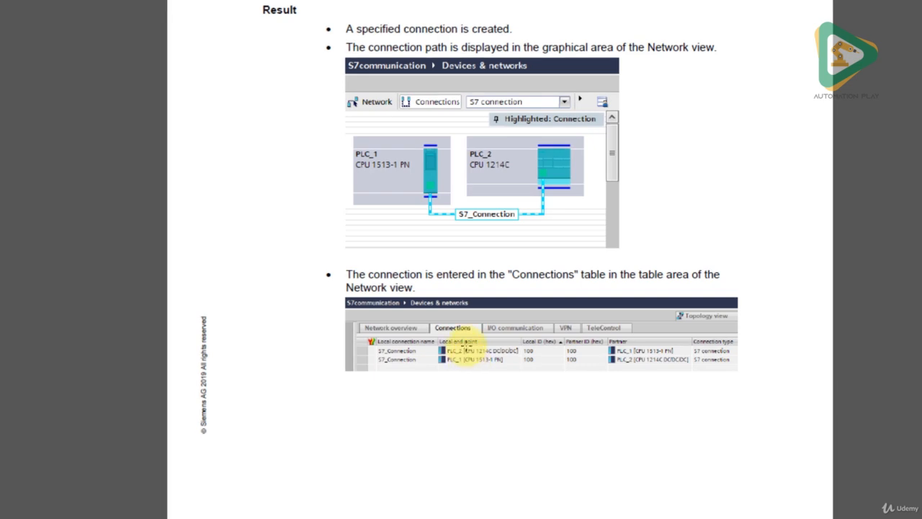
scroll(467, 349, "down", 20)
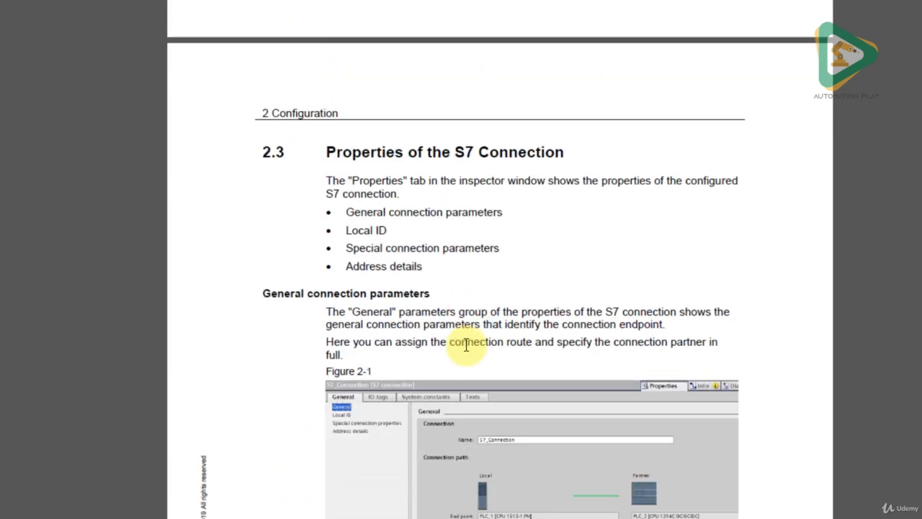
scroll(467, 344, "down", 2)
scroll(468, 331, "up", 1)
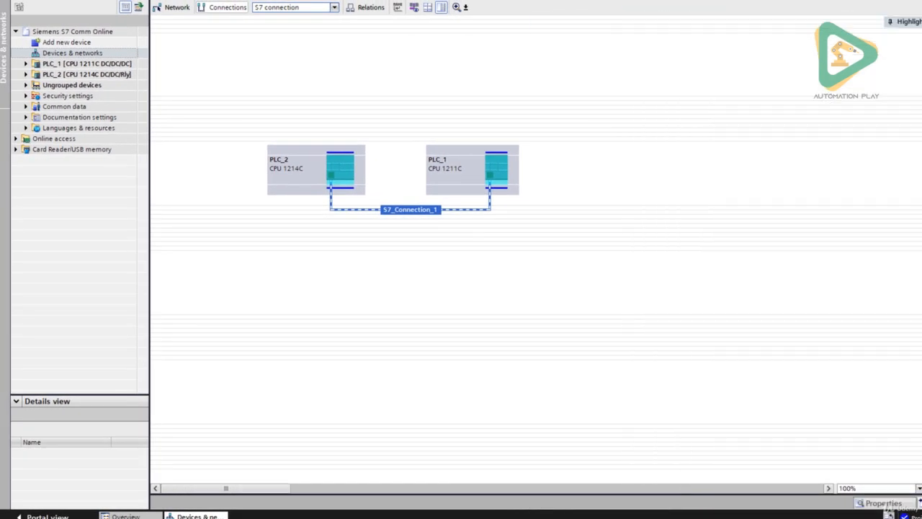
Examine the new S7 connection's general parameters, local ID, special connection properties and address details
left_click(921, 505)
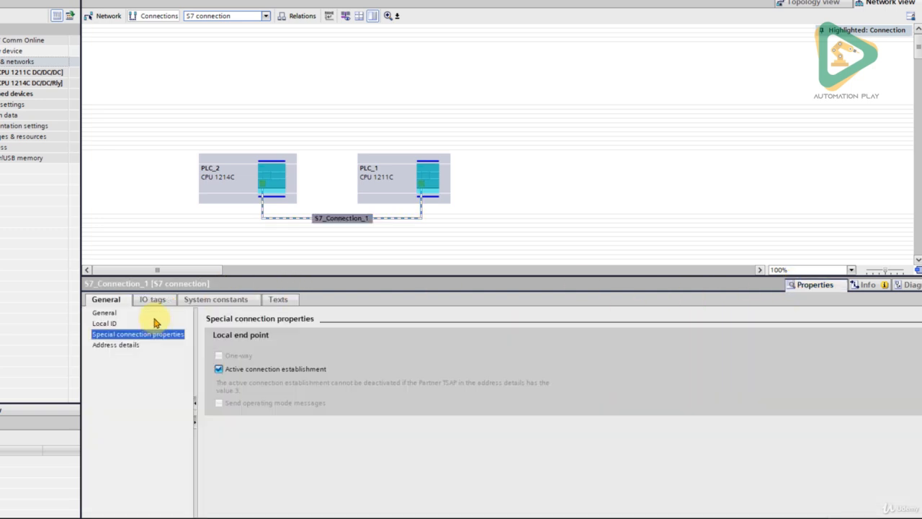
left_click(109, 314)
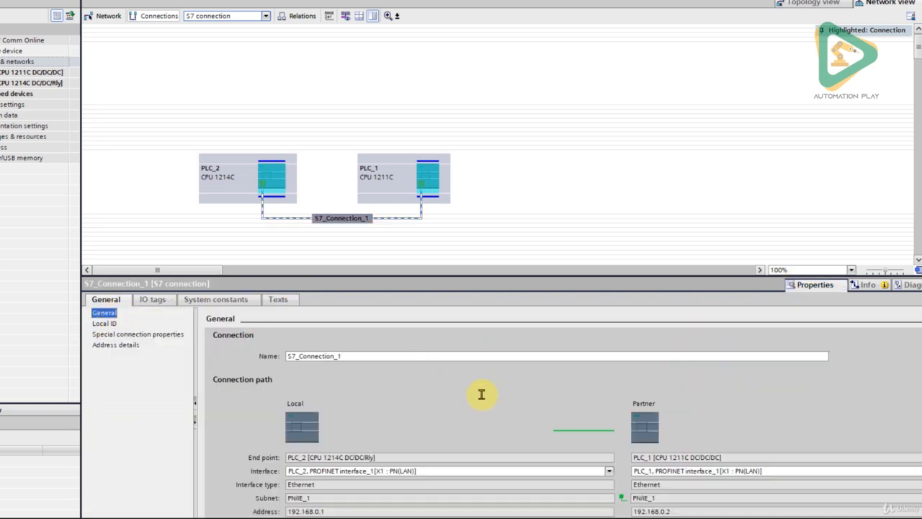
scroll(484, 399, "down", 1)
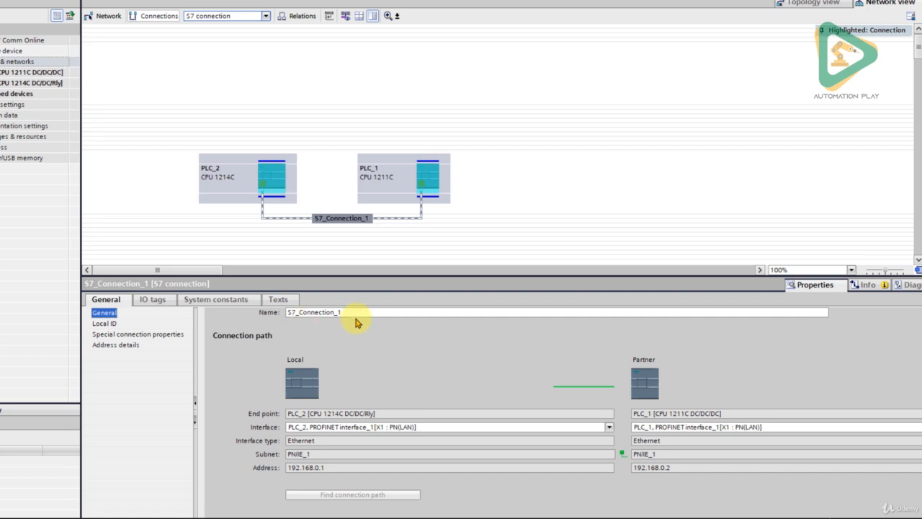
scroll(356, 322, "down", 2)
scroll(318, 374, "up", 1)
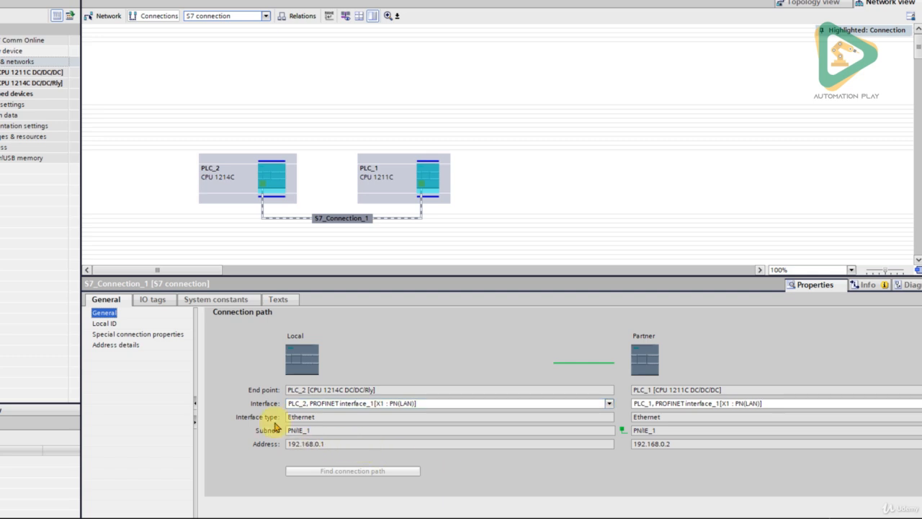
left_click(110, 324)
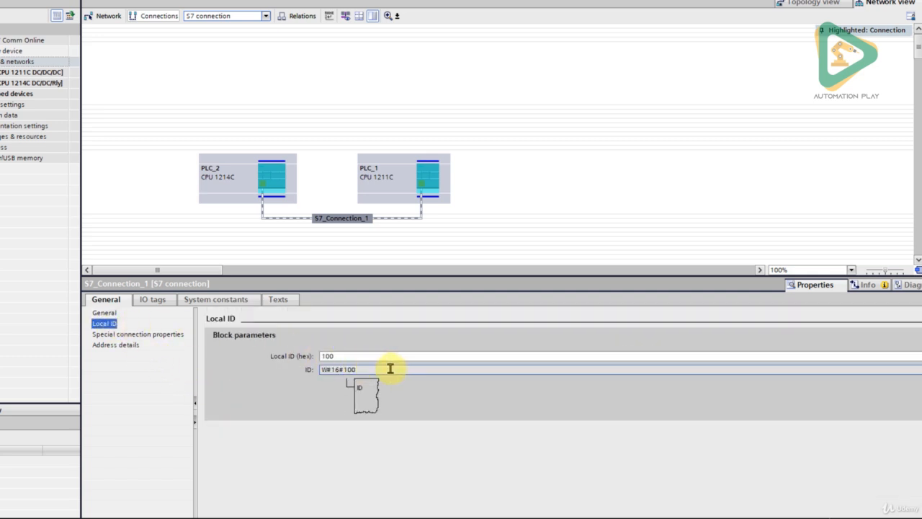
left_click(121, 336)
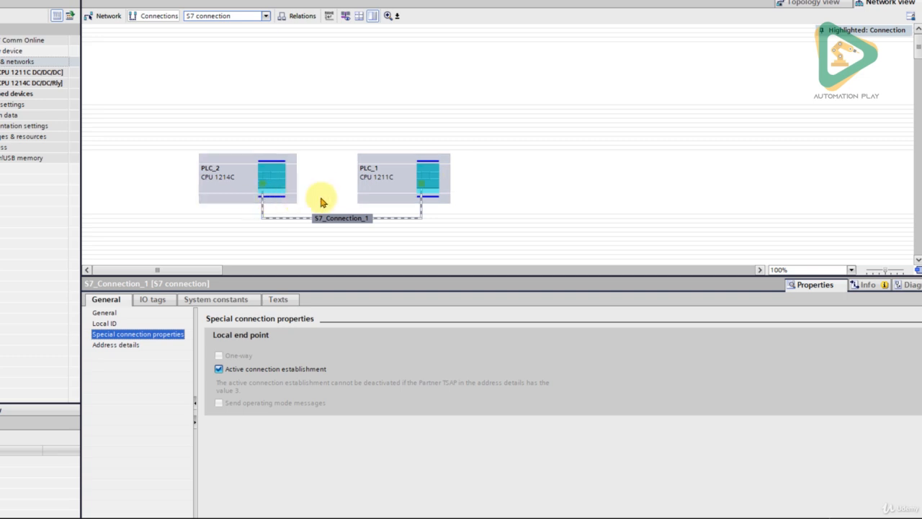
left_click(124, 348)
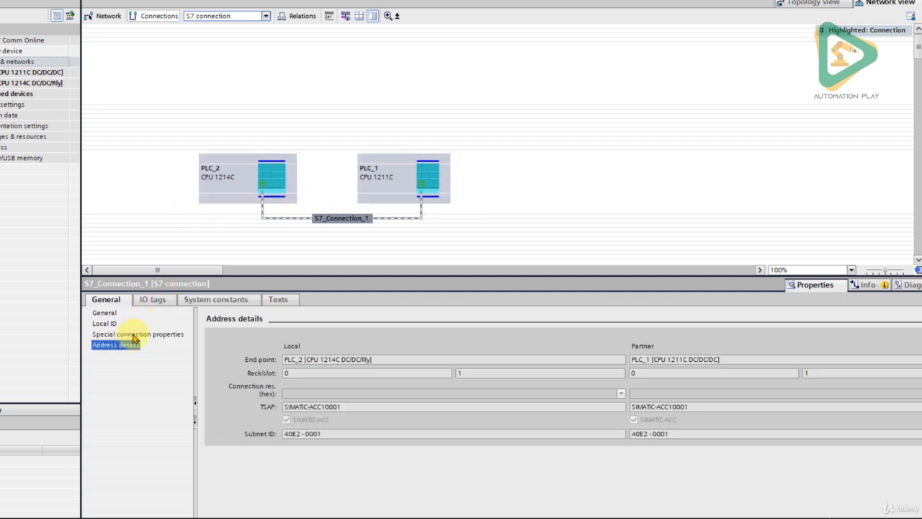
Read the PDF guide on the S7 connection's local ID, special connection parameters, address details and section 2.4 on permitting PUT/GET access
left_click(134, 335)
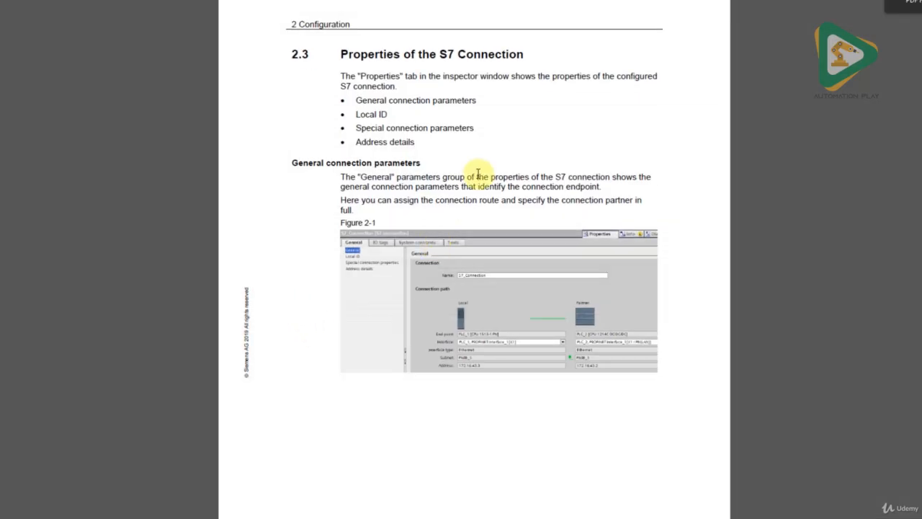
scroll(391, 255, "down", 5)
scroll(393, 259, "down", 10)
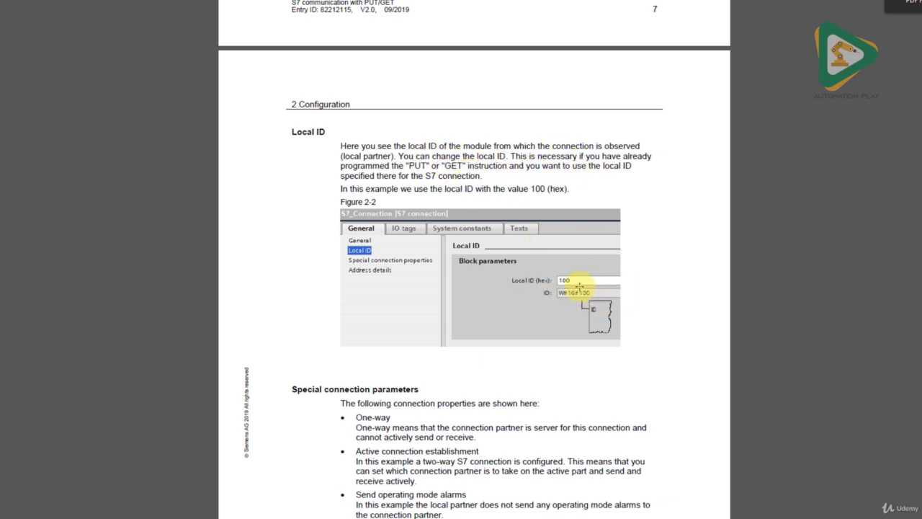
scroll(497, 294, "down", 1)
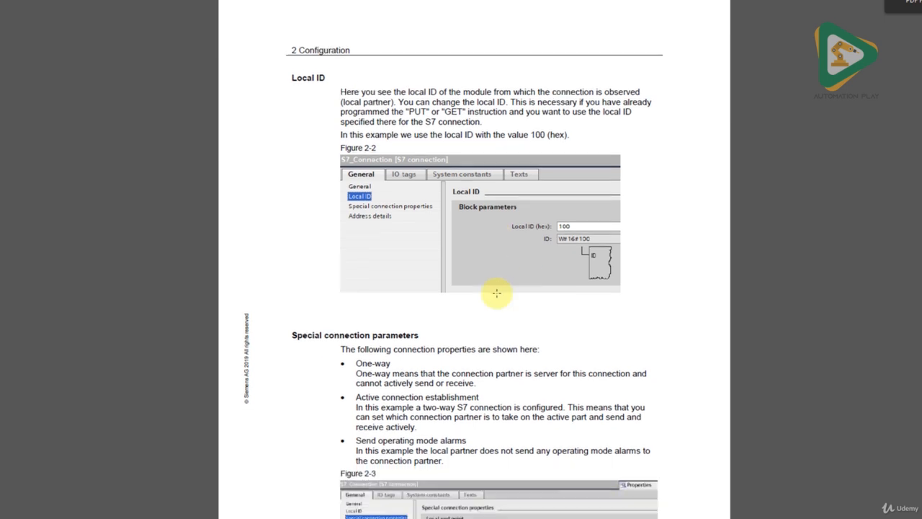
scroll(497, 294, "down", 4)
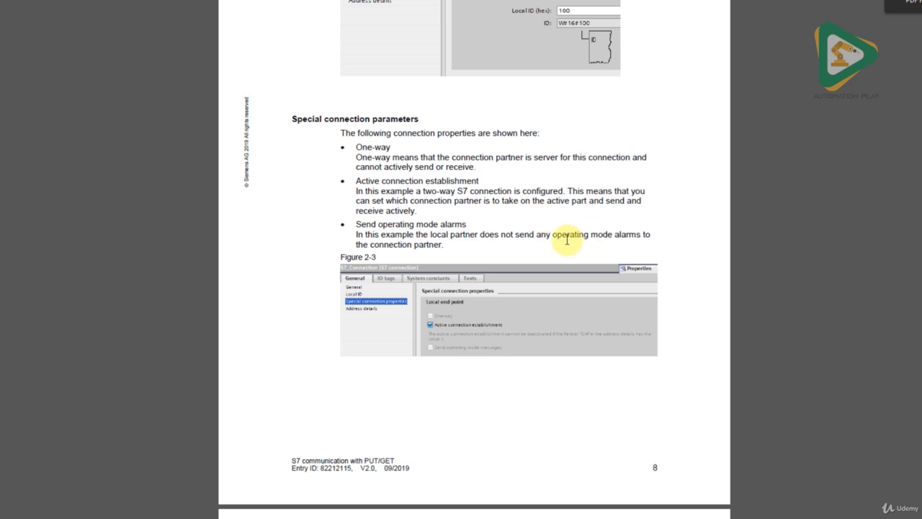
scroll(383, 354, "down", 10)
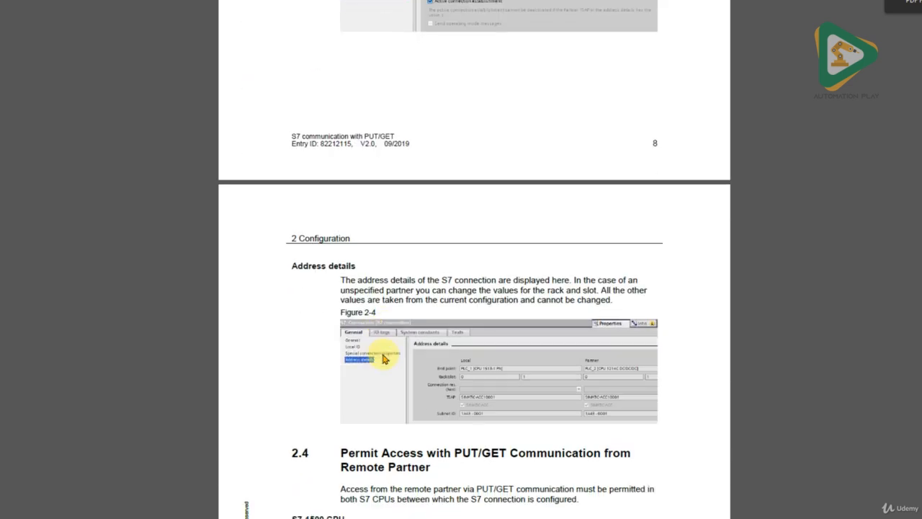
scroll(528, 433, "down", 4)
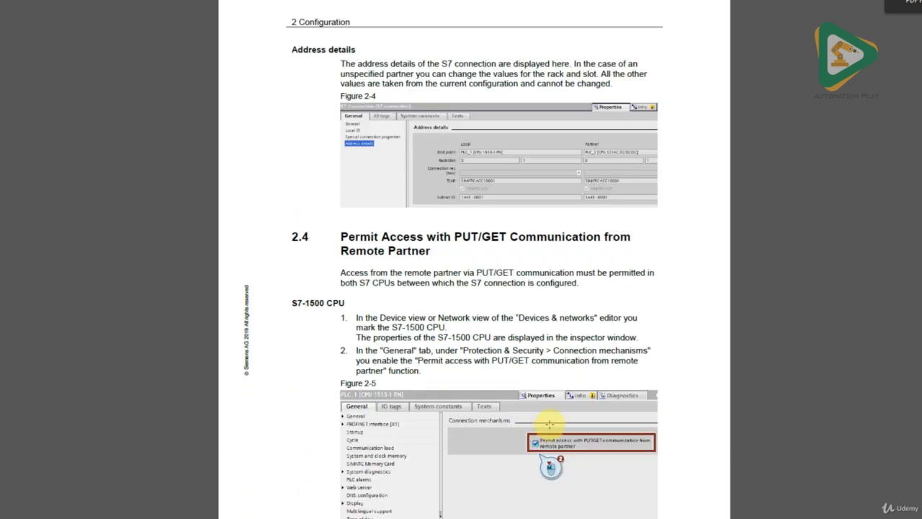
scroll(601, 390, "down", 2)
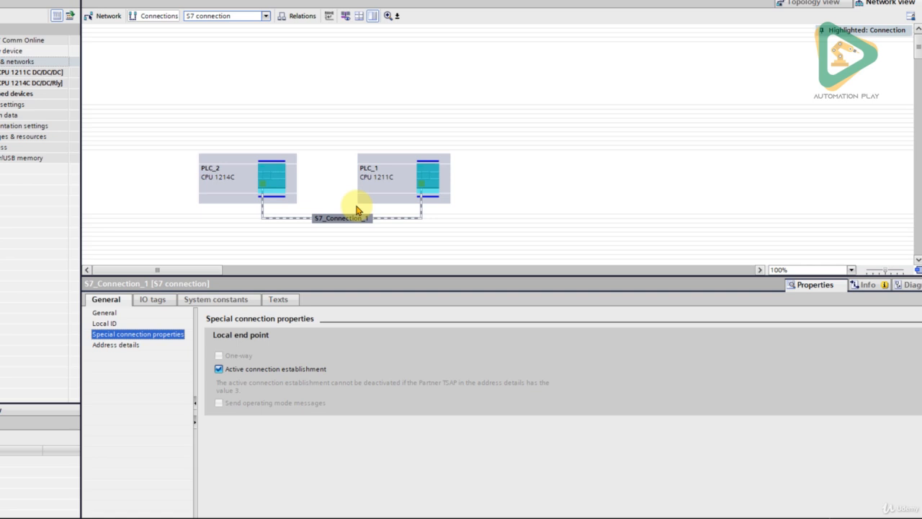
Check the CPU 1214C's protection settings against the PDF guide's instructions for permitting PUT/GET access from a remote partner
double_click(272, 177)
left_click(90, 319)
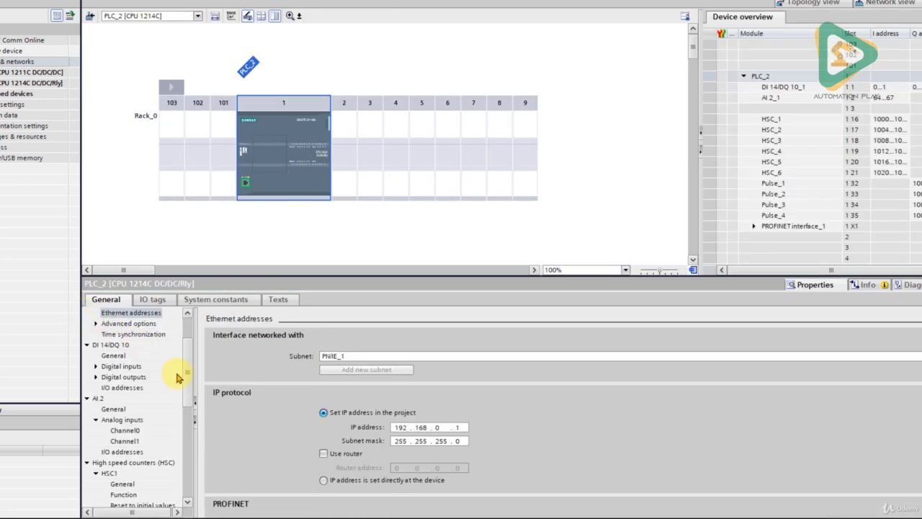
left_click_drag(188, 392, 191, 453)
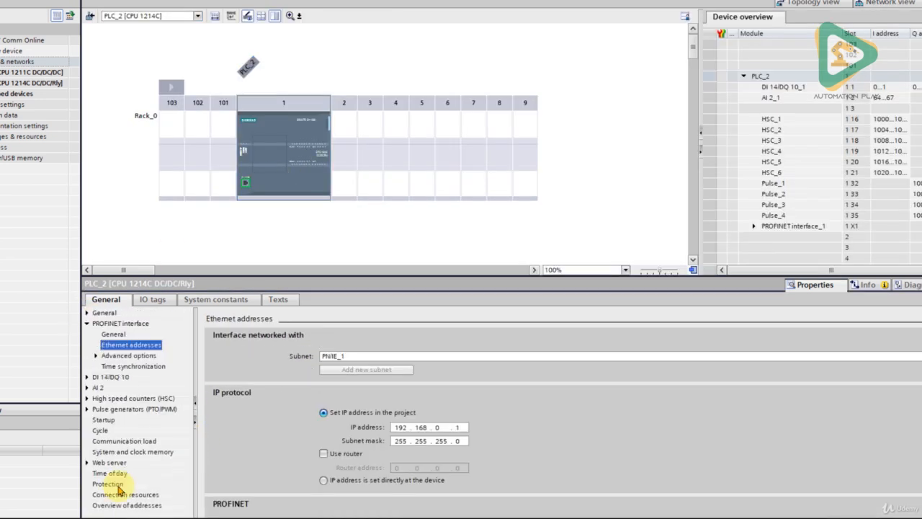
left_click(115, 485)
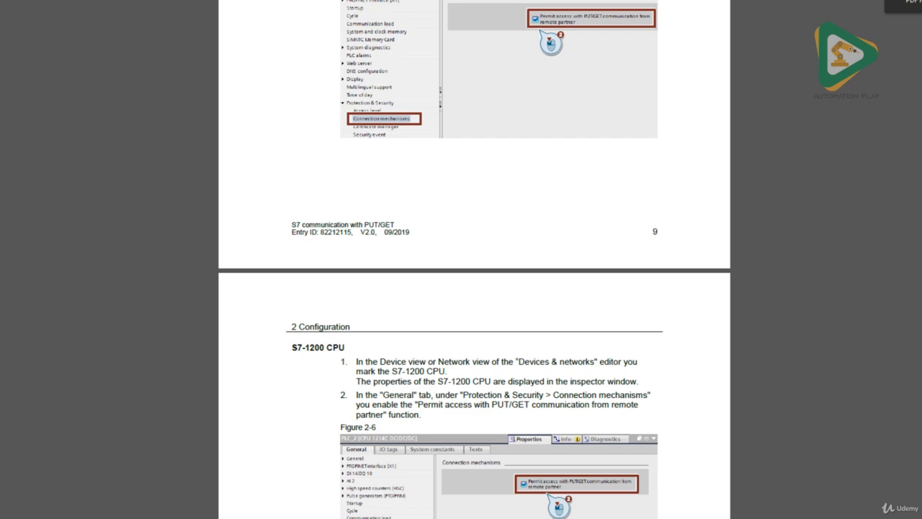
scroll(562, 346, "up", 5)
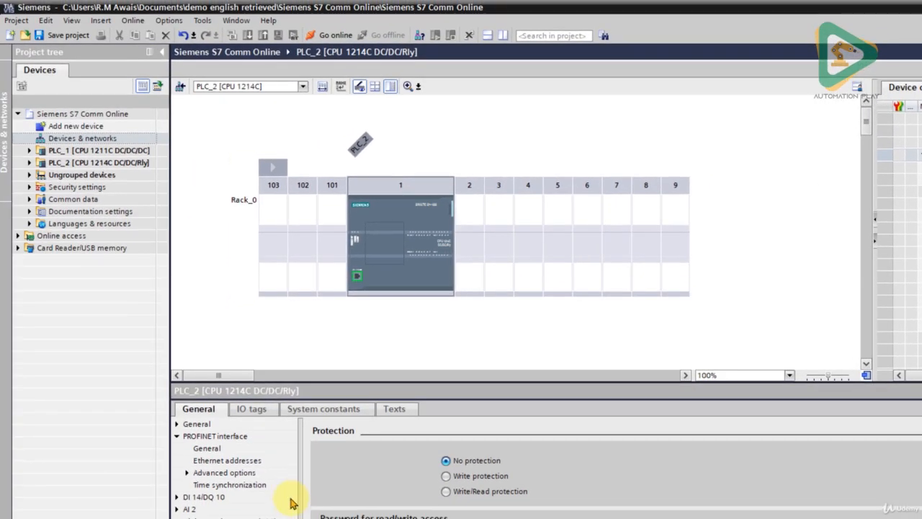
Search for accessible devices over PN/IE through the Realtek PCIe GbE Family Controller
left_click(415, 38)
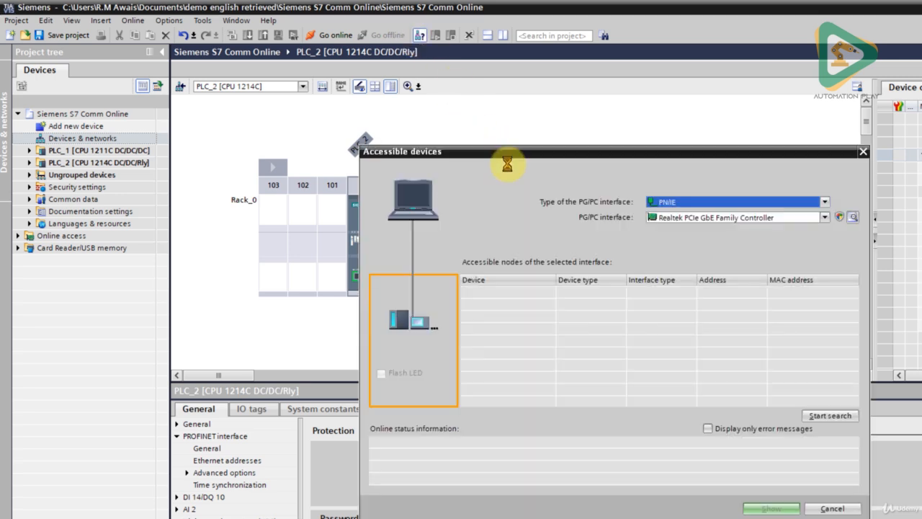
left_click(850, 417)
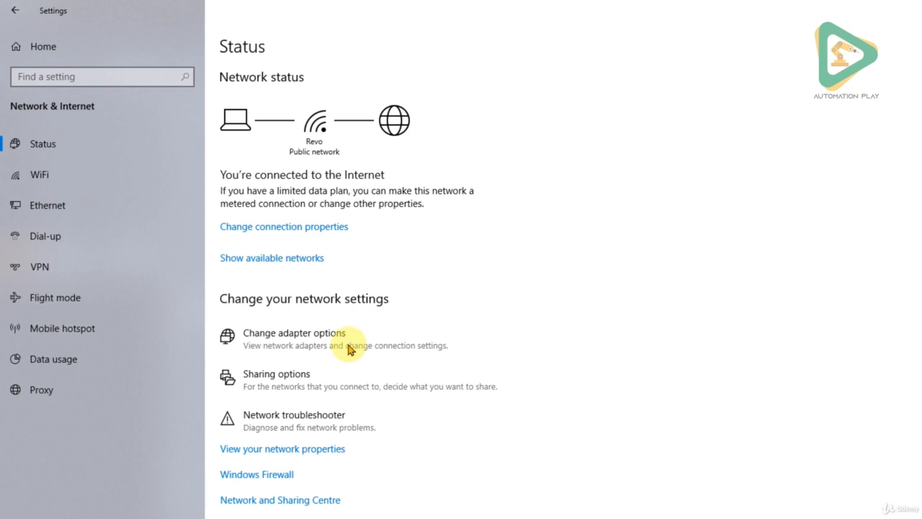
Switch to the Windows network settings and inspect the Ethernet adapter's Internet Protocol Version 4 (TCP/IPv4) properties, leaving them without changes
left_click(324, 345)
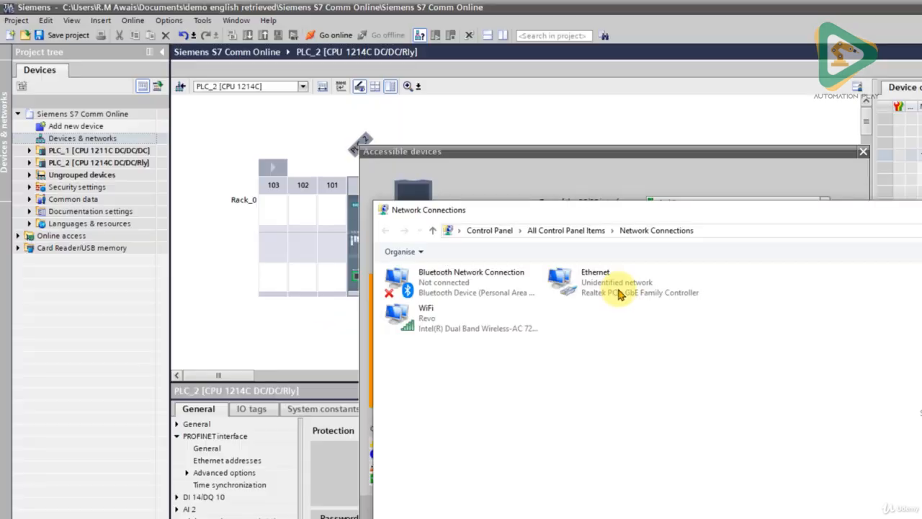
left_click(618, 296)
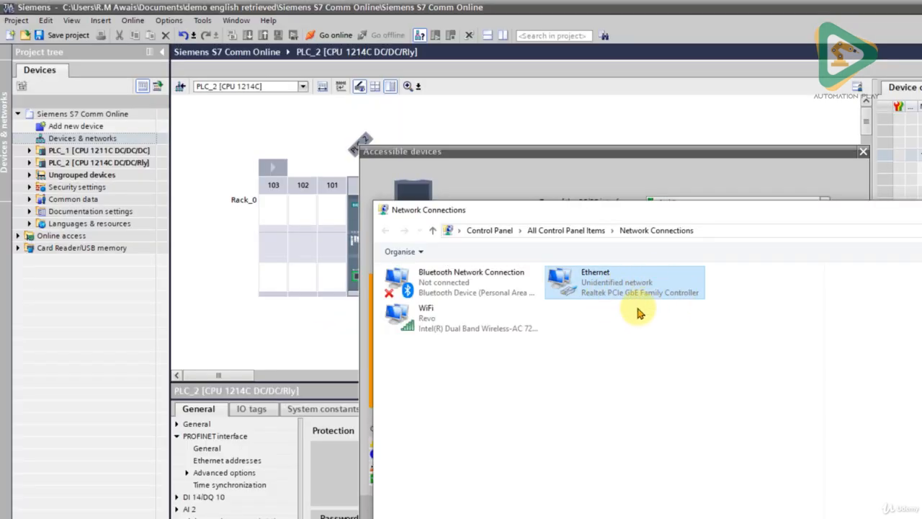
right_click(621, 291)
left_click(657, 411)
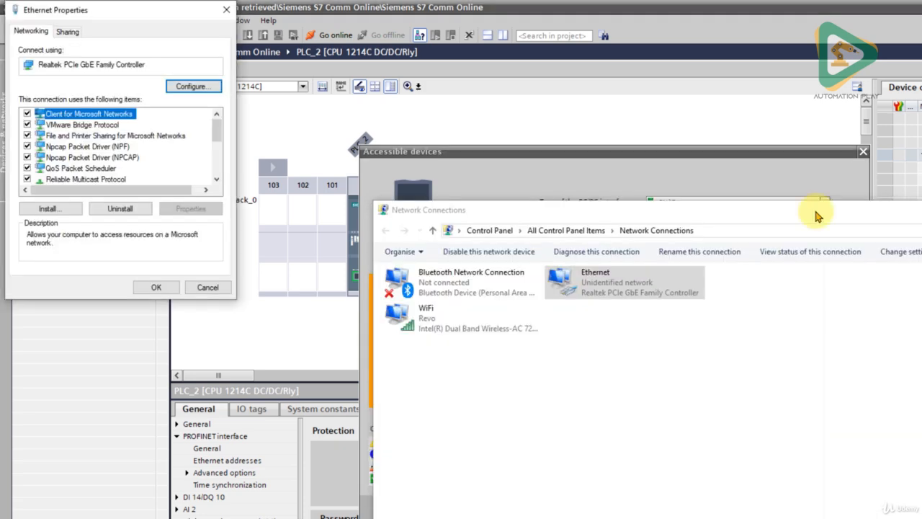
left_click_drag(113, 9, 920, 228)
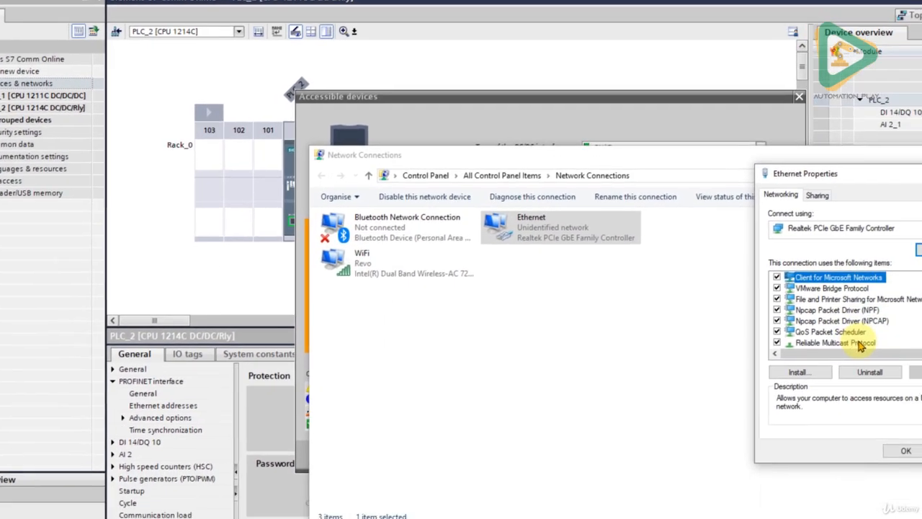
scroll(918, 393, "down", 5)
double_click(921, 454)
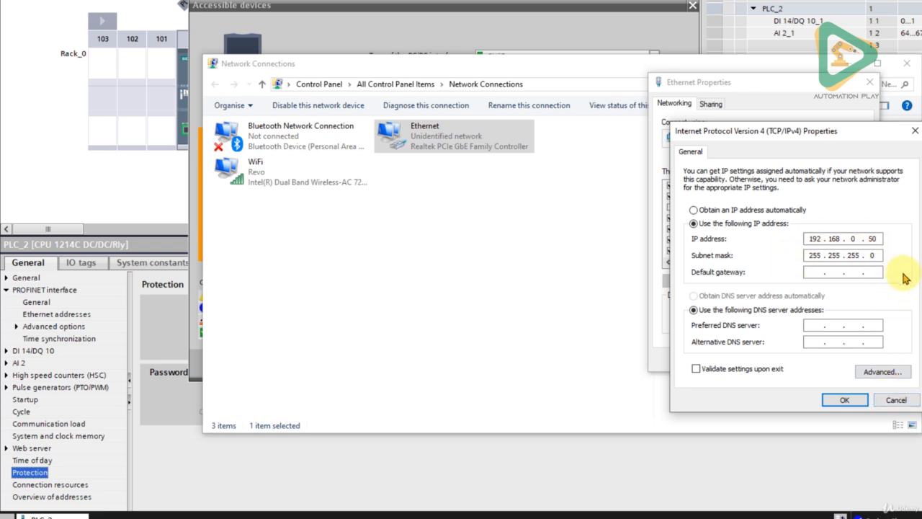
left_click(897, 401)
left_click(851, 359)
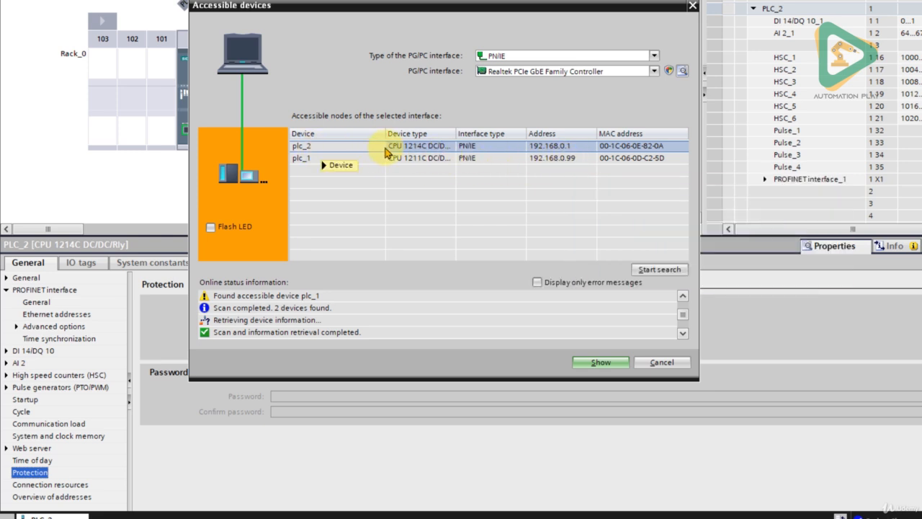
Close the accessible devices search and show the CPU 1214C's Ethernet addresses under its PROFINET interface
left_click(678, 363)
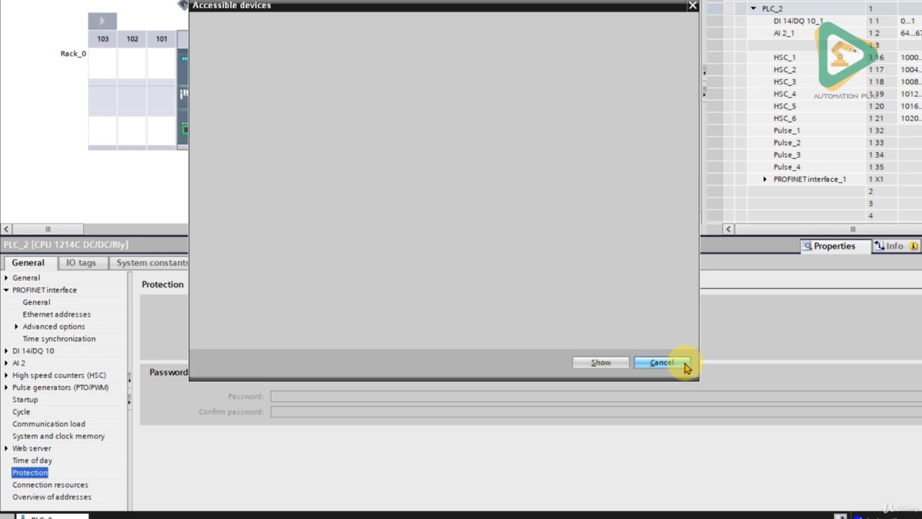
left_click(261, 128)
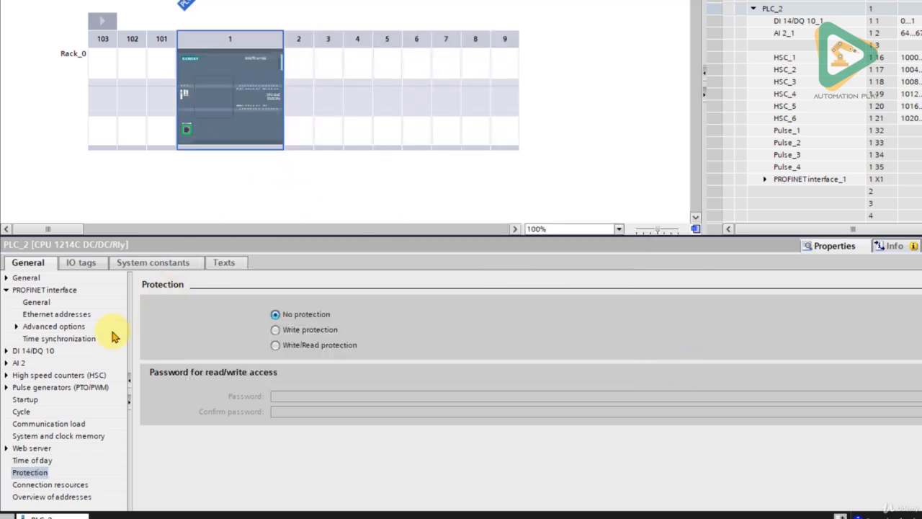
left_click(57, 291)
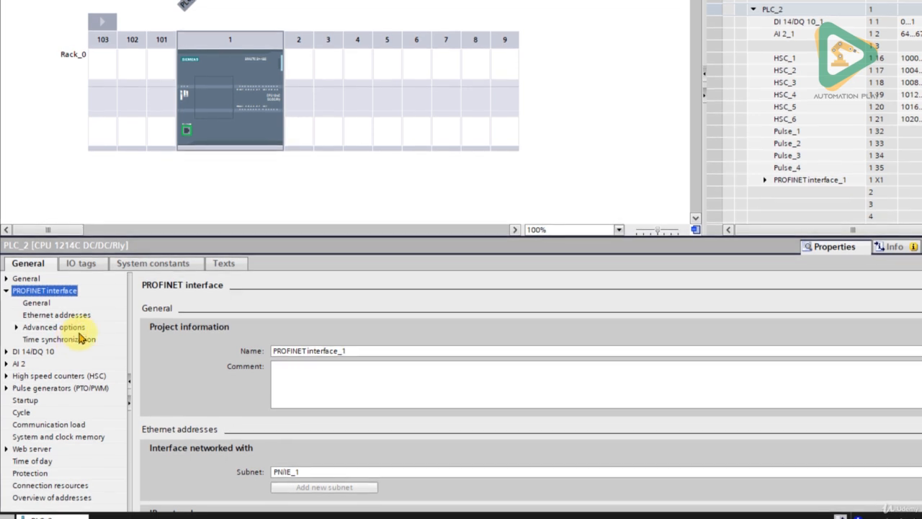
left_click(56, 315)
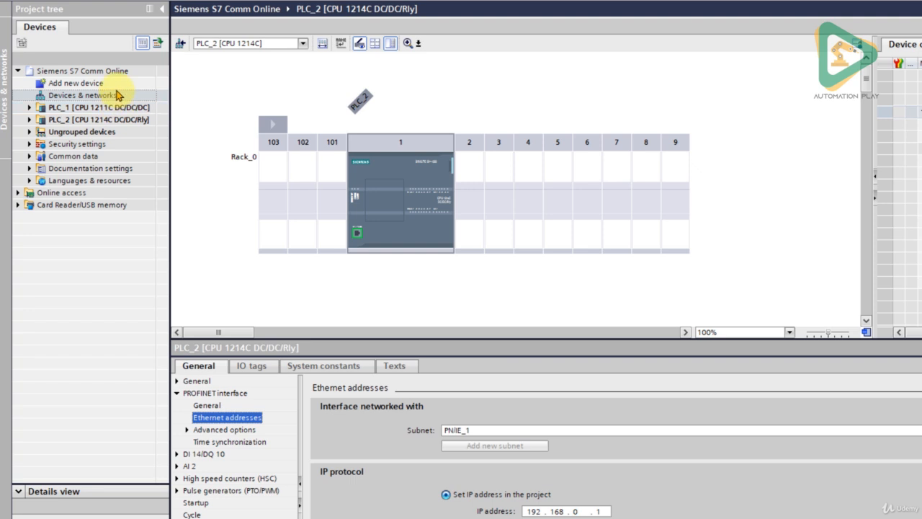
In the network view, set the CPU 1211C's IP address to 192.168.0.99 to match the physical PLC
left_click(113, 97)
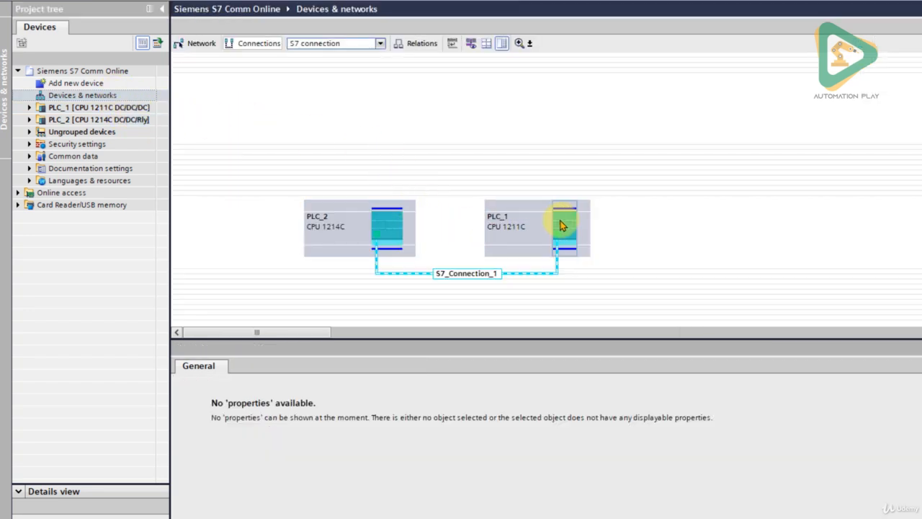
left_click(560, 219)
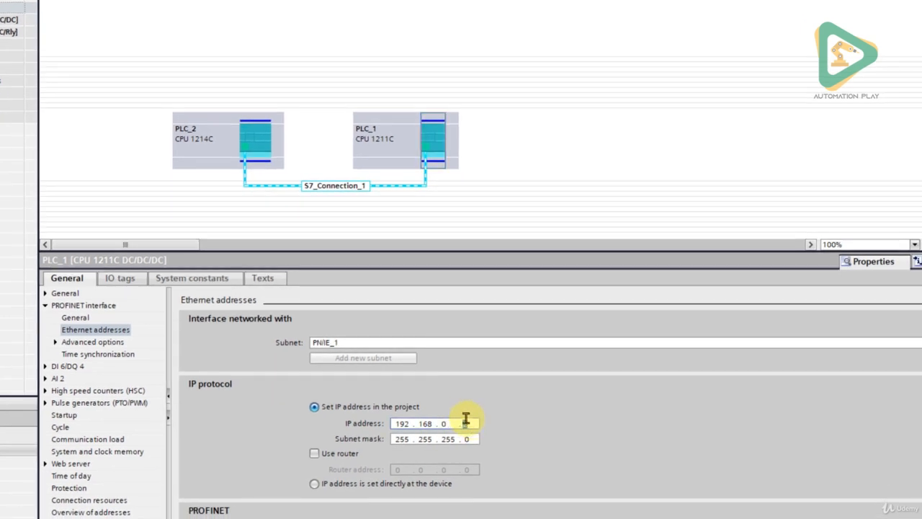
type("9")
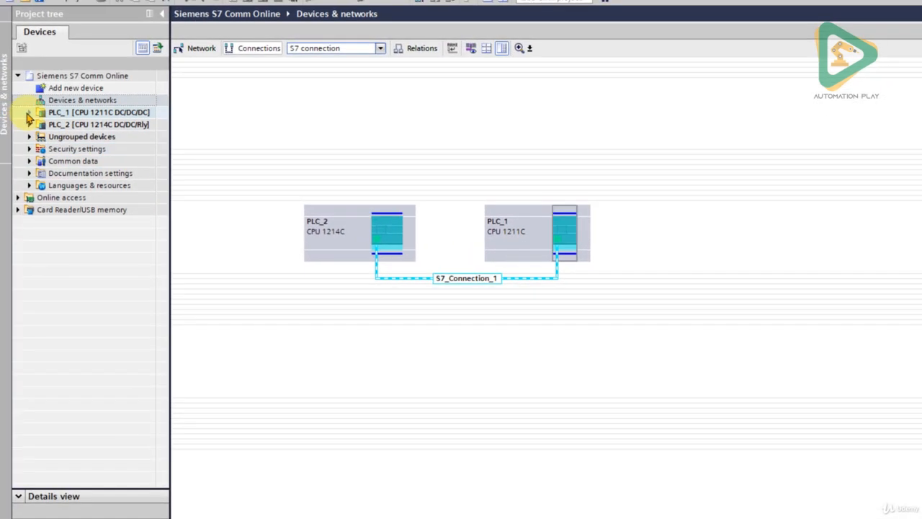
Expand the CPU 1211C in the project tree and continue reading the PDF guide's section 2.4 on permitting PUT/GET access
left_click(29, 114)
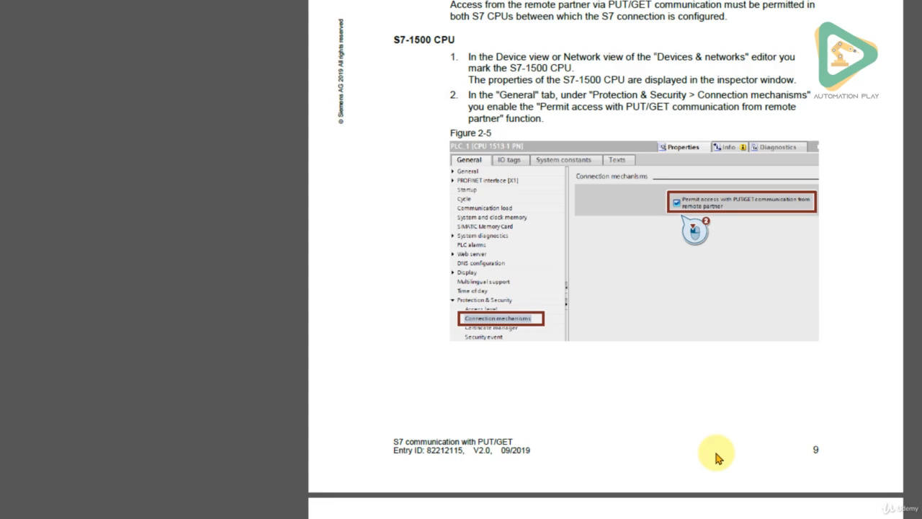
scroll(531, 420, "down", 10)
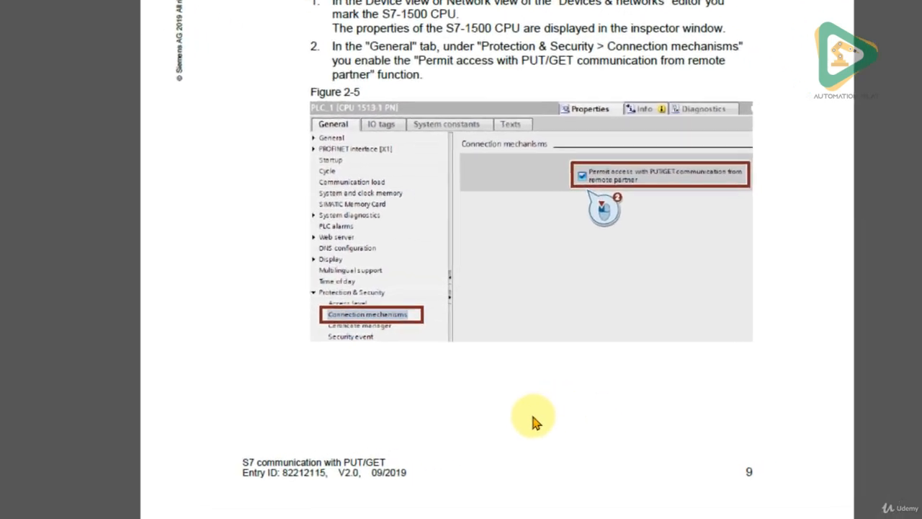